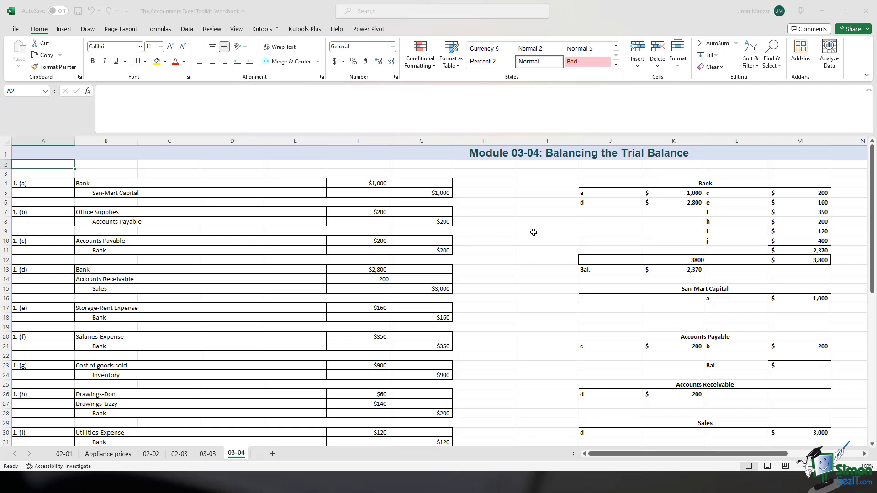
Step: Examine the Bank T-account, including its debit and credit totals in row 12, and the other ledger accounts beneath it
left_click_drag(616, 454, 638, 457)
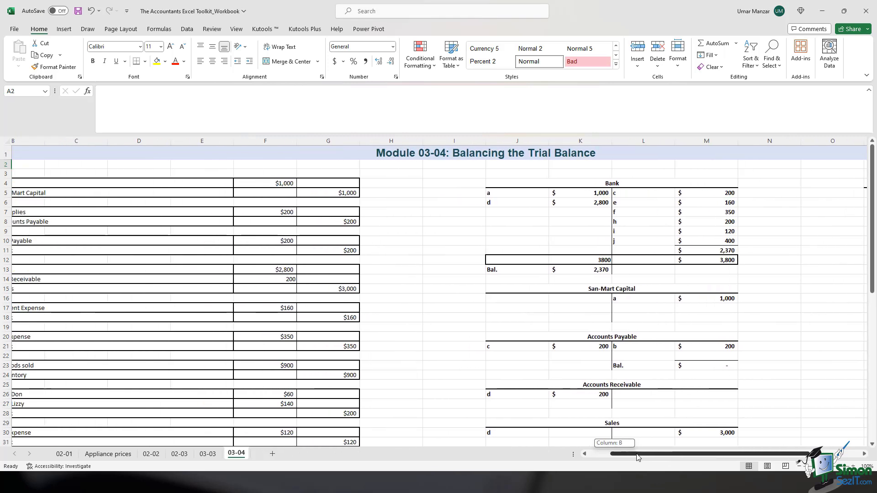
left_click_drag(502, 183, 500, 263)
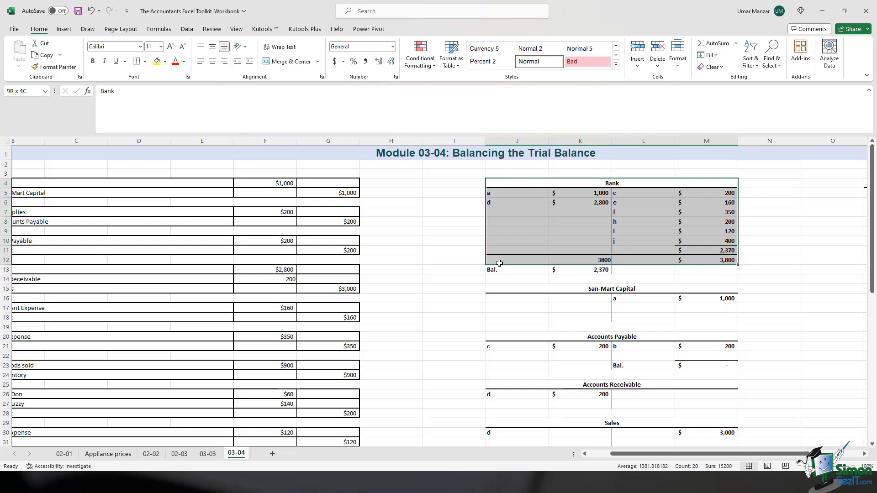
left_click(594, 261)
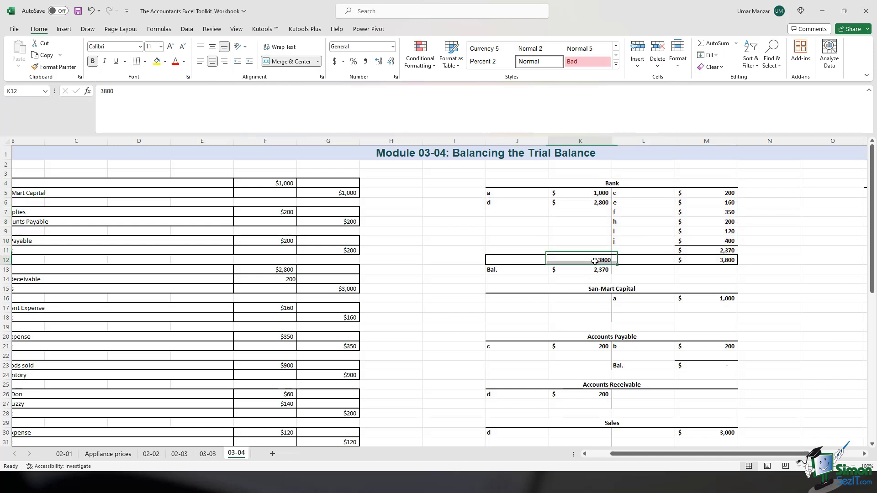
left_click(721, 258)
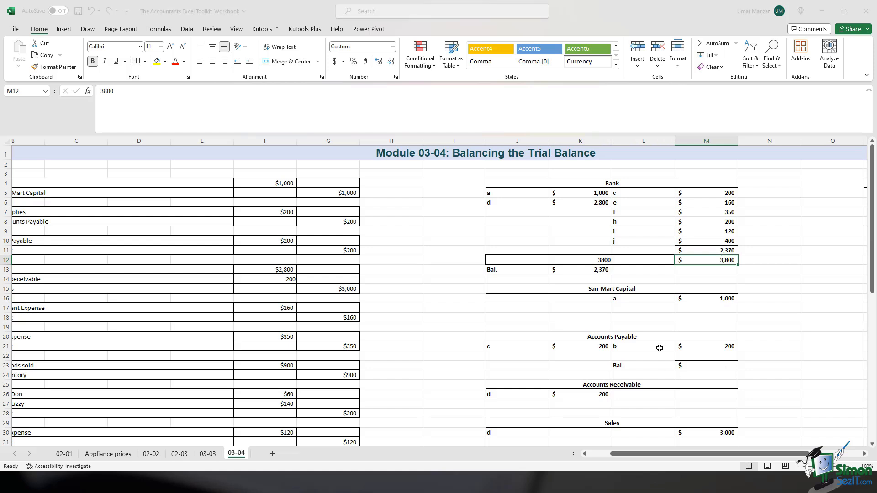
scroll(665, 346, "down", 2)
scroll(664, 345, "down", 3)
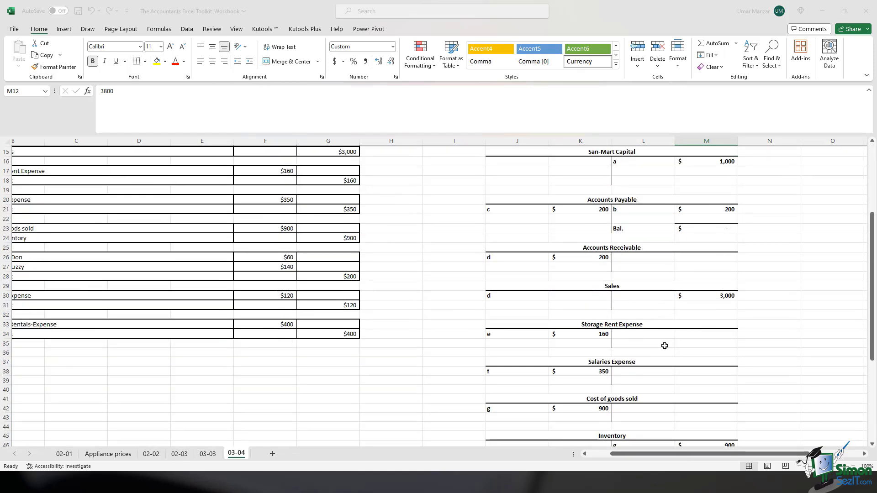
scroll(665, 345, "up", 5)
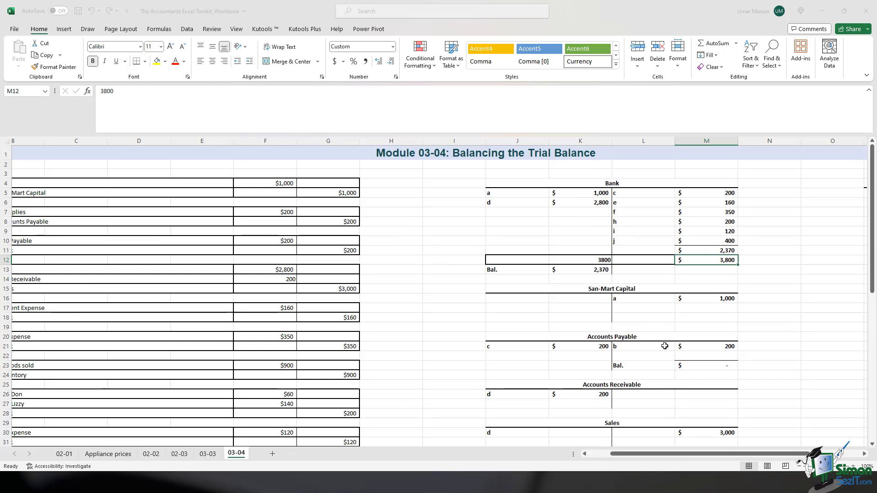
Step: Compare the journal entries from row 4 down with the Bank and San-Mart Capital T-accounts
left_click(673, 454)
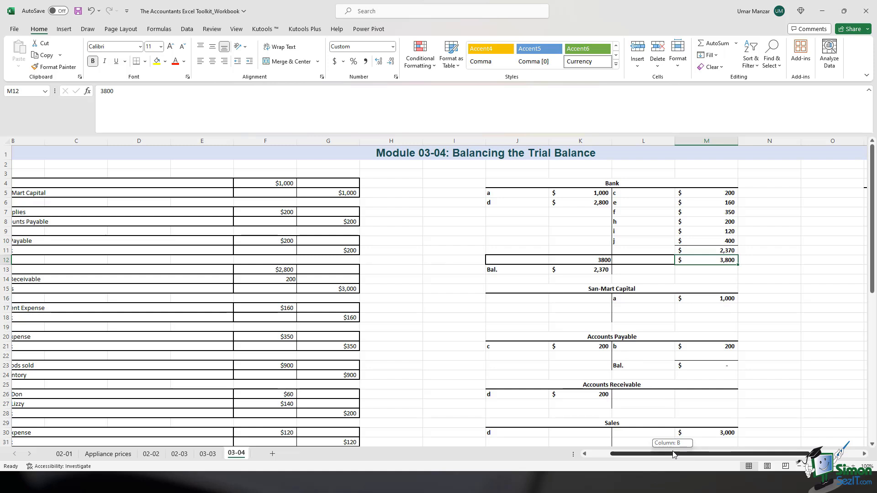
left_click_drag(673, 453, 652, 453)
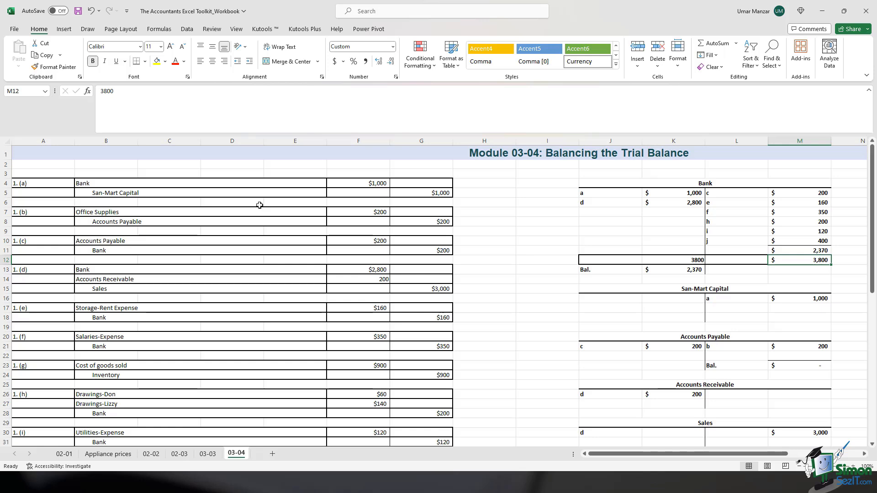
scroll(259, 205, "down", 1)
scroll(215, 231, "up", 1)
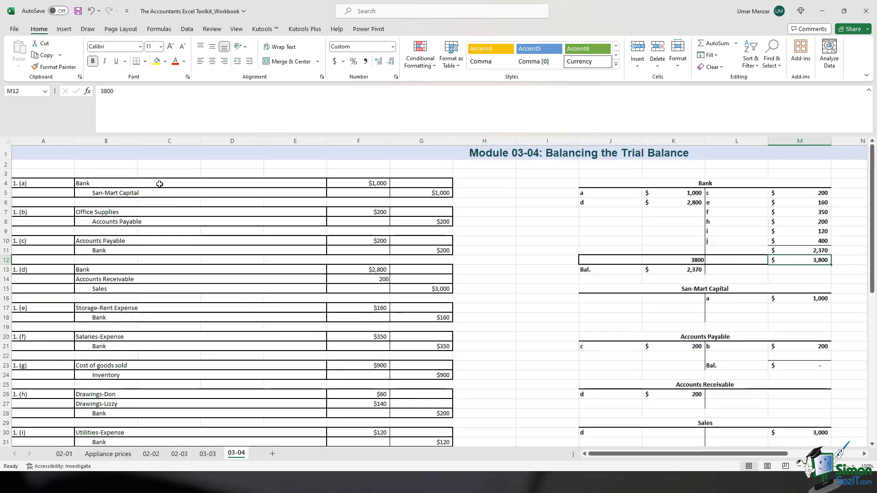
left_click(156, 185)
left_click_drag(156, 191, 157, 307)
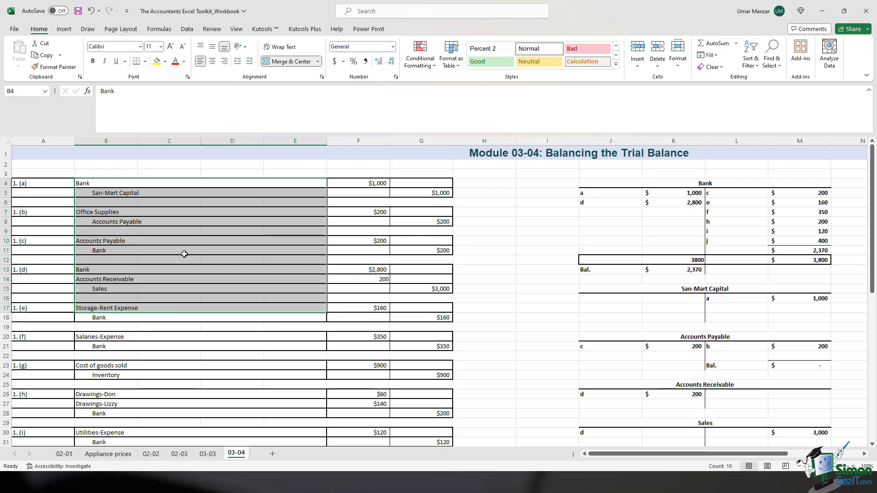
left_click_drag(605, 197, 765, 304)
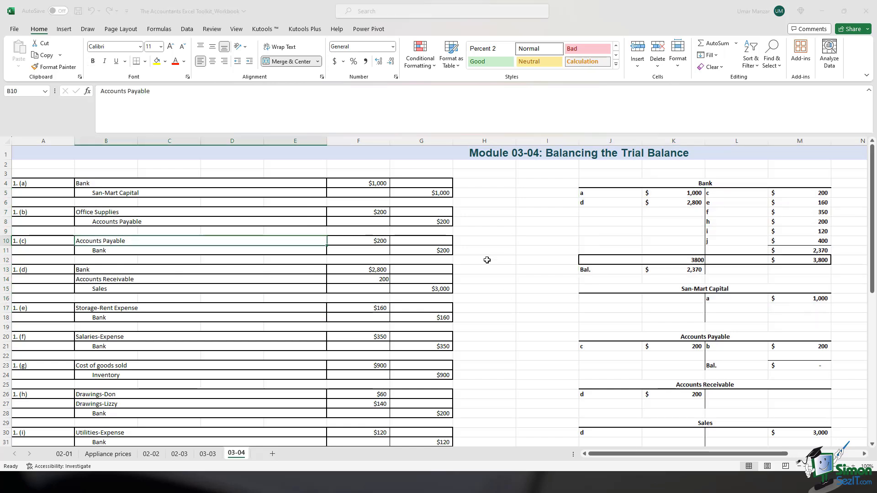
Step: Check that debits match credits in journal entries 1(a) to 1(d), including the Bank and Accounts Receivable split against Sales
left_click_drag(55, 182, 434, 193)
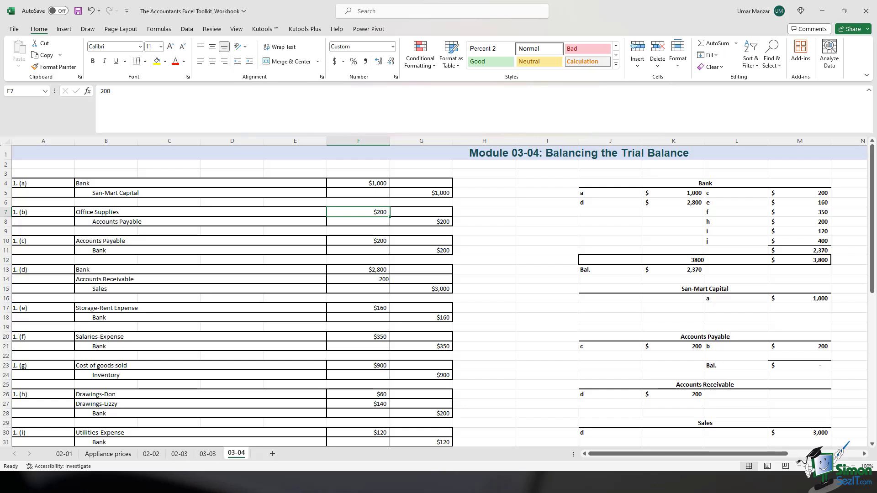
left_click_drag(359, 240, 406, 250)
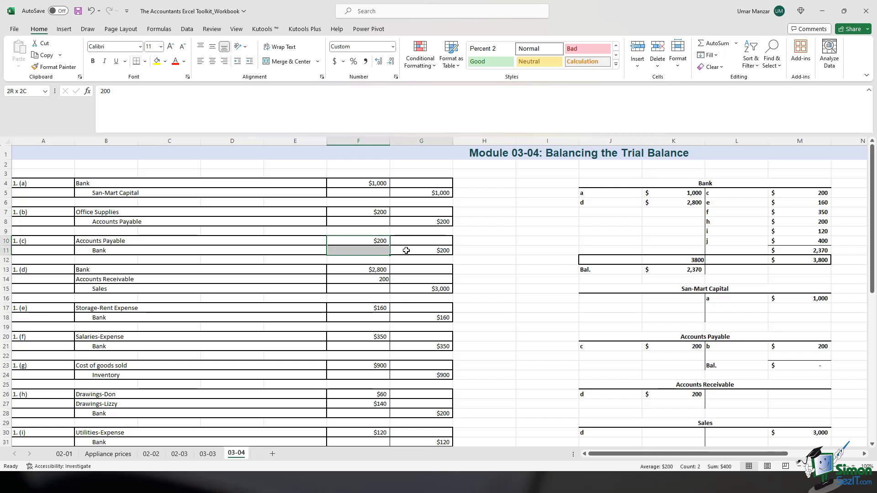
left_click_drag(109, 269, 436, 286)
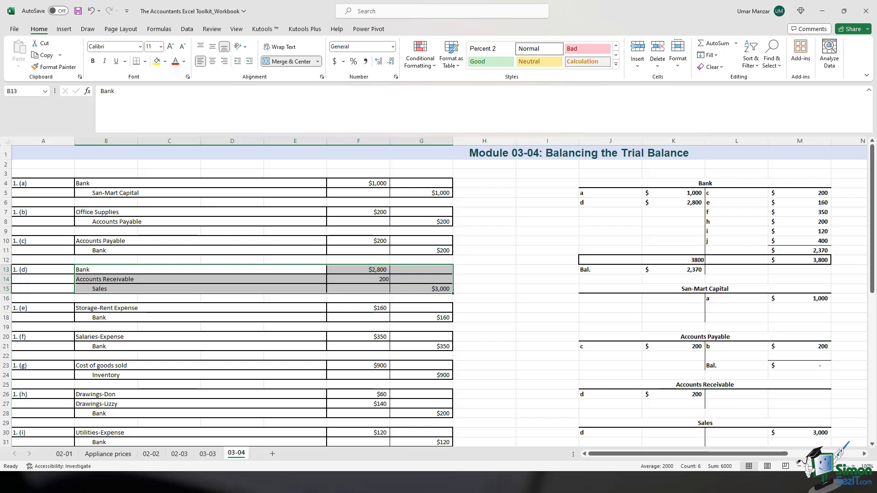
left_click(384, 269)
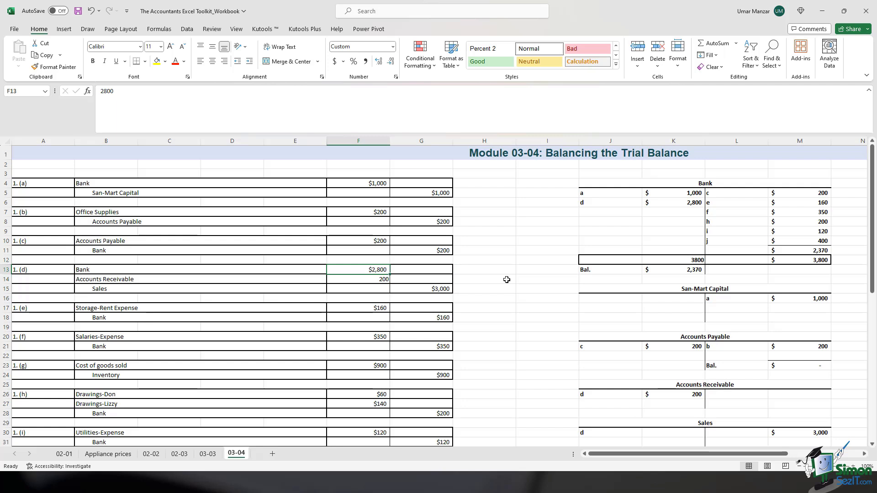
left_click(441, 288)
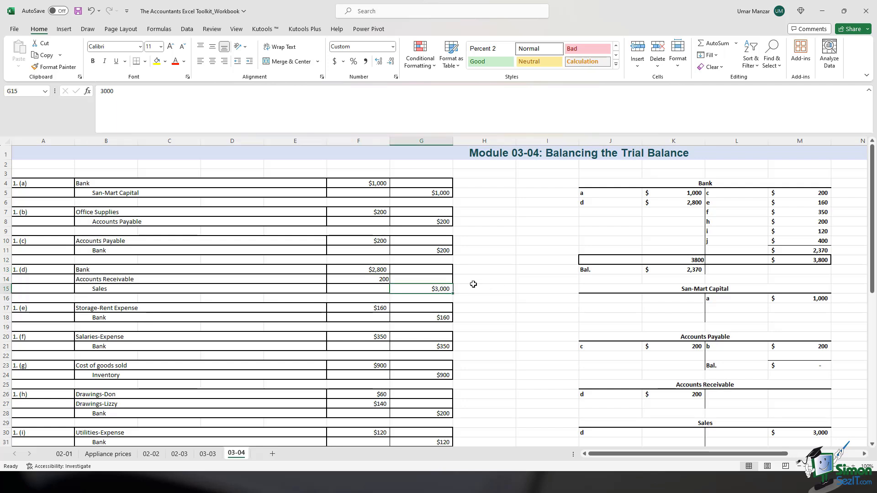
left_click(381, 280)
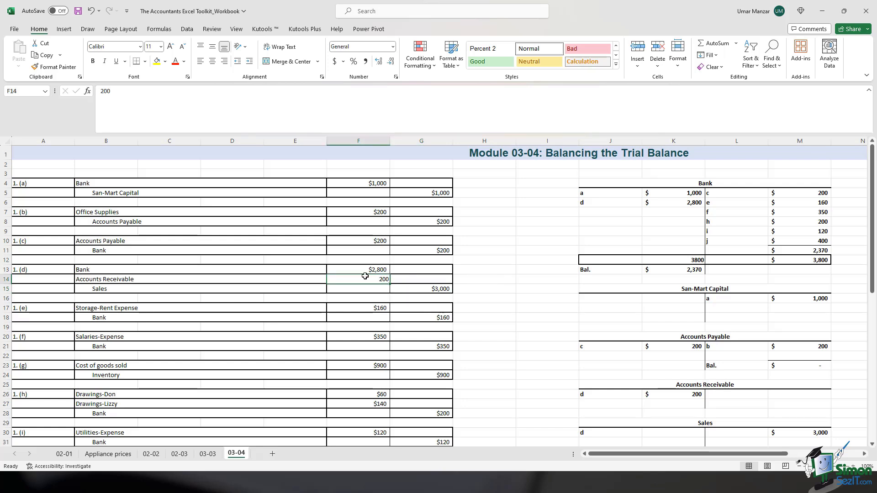
left_click_drag(368, 269, 369, 280)
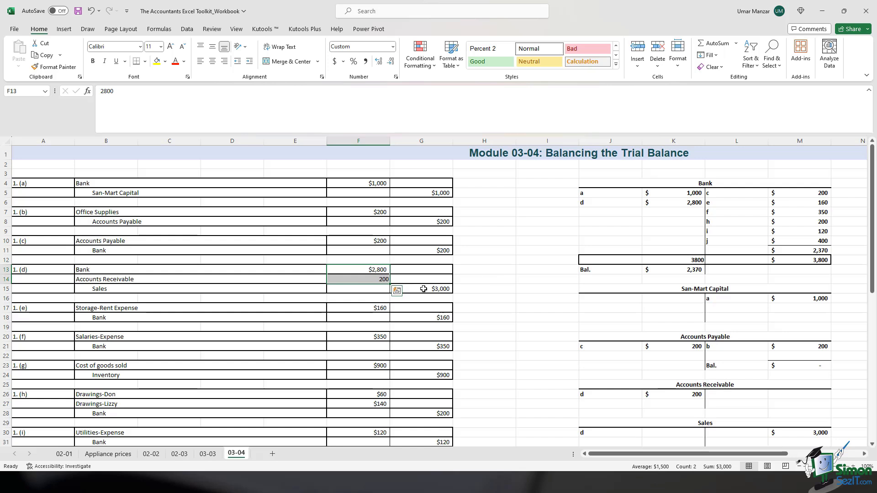
left_click(424, 289)
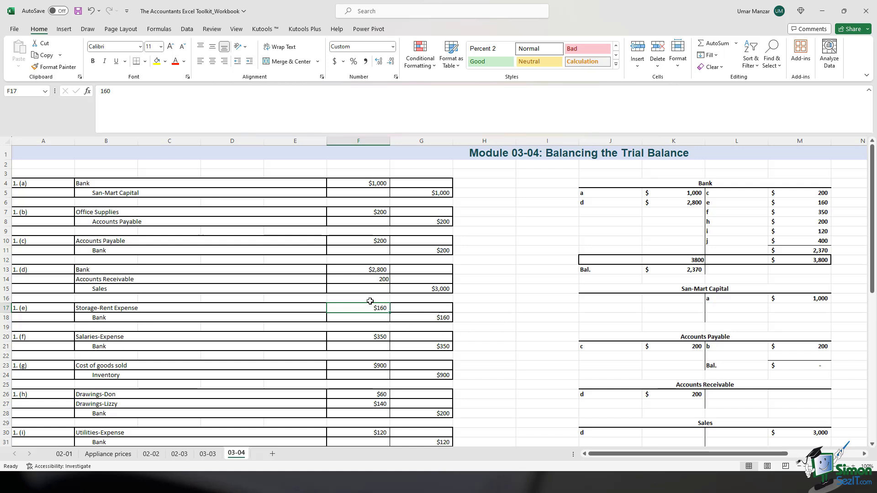
Step: Check the debit and credit sides of the storage rent, salaries, and cost of goods sold entries 1(e) to 1(g)
left_click(419, 317)
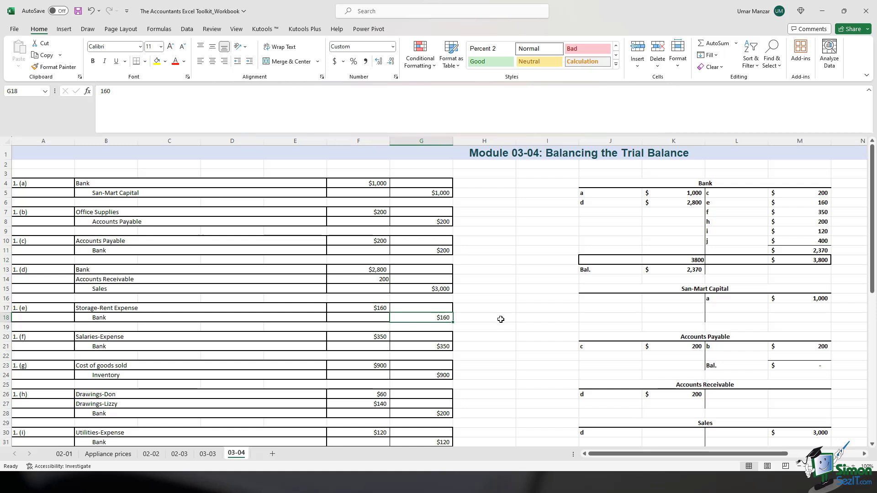
left_click(359, 337)
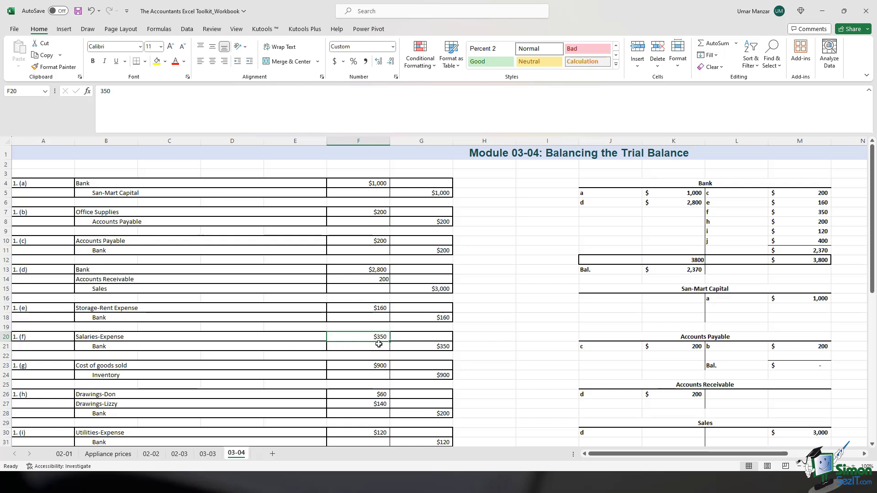
left_click(417, 349)
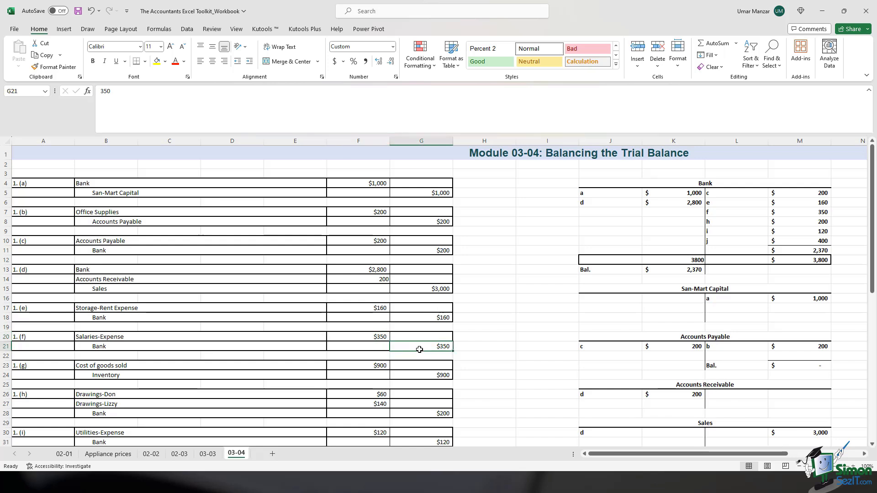
left_click_drag(105, 365, 215, 373)
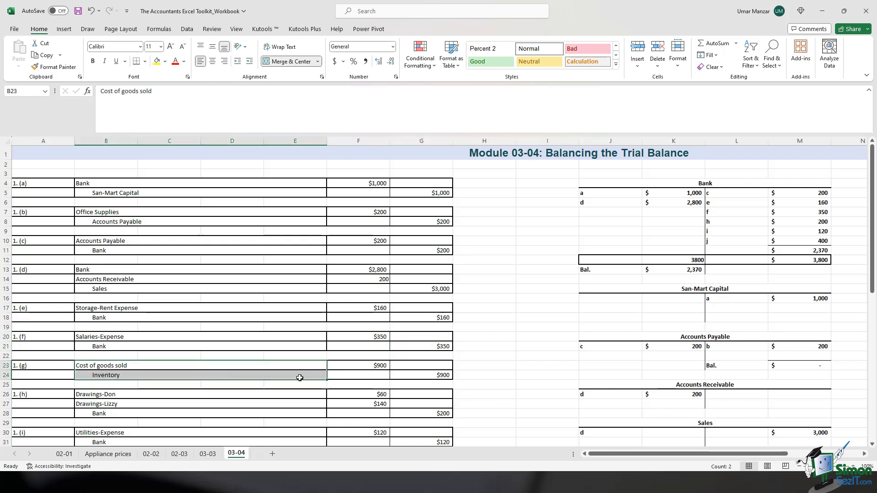
left_click(208, 364)
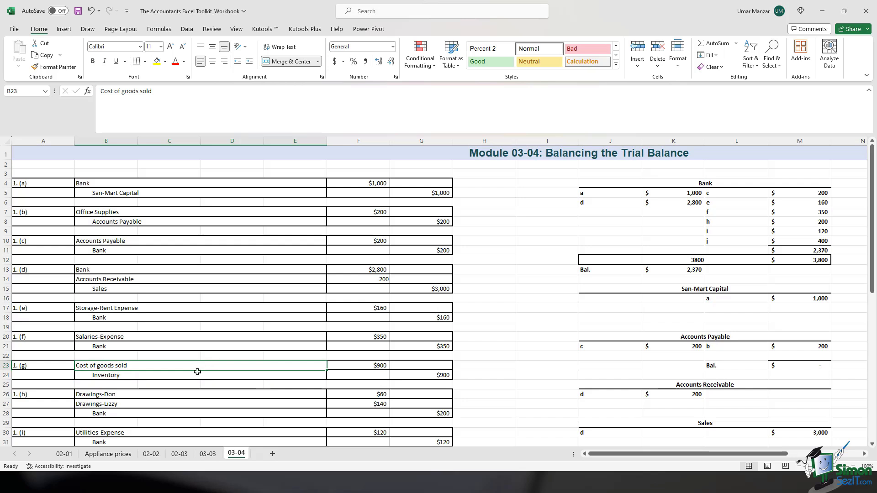
left_click(182, 375)
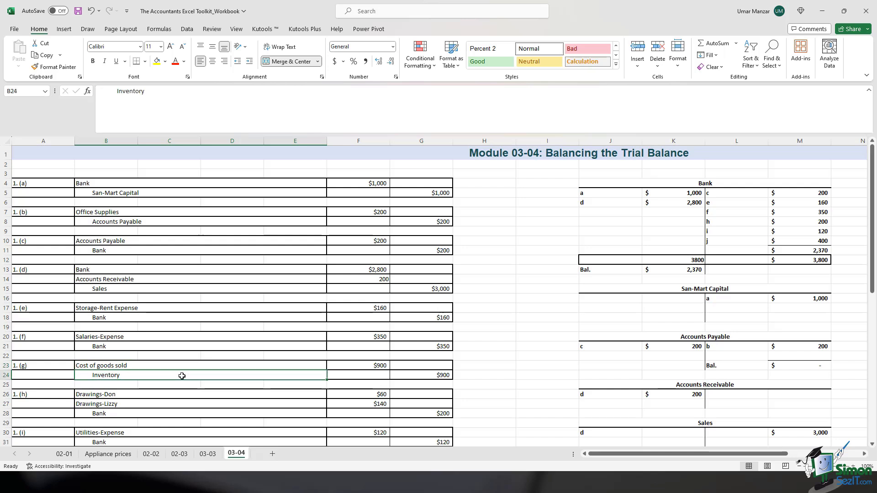
left_click(373, 365)
left_click(432, 375)
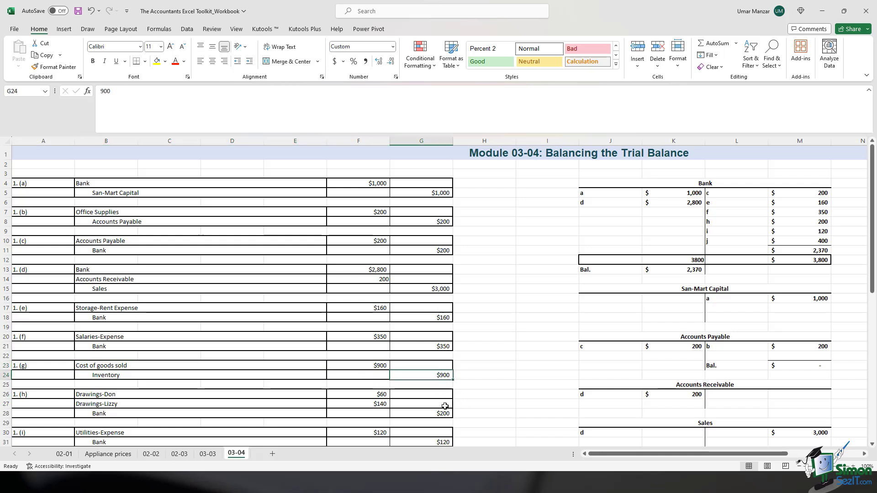
left_click(367, 365)
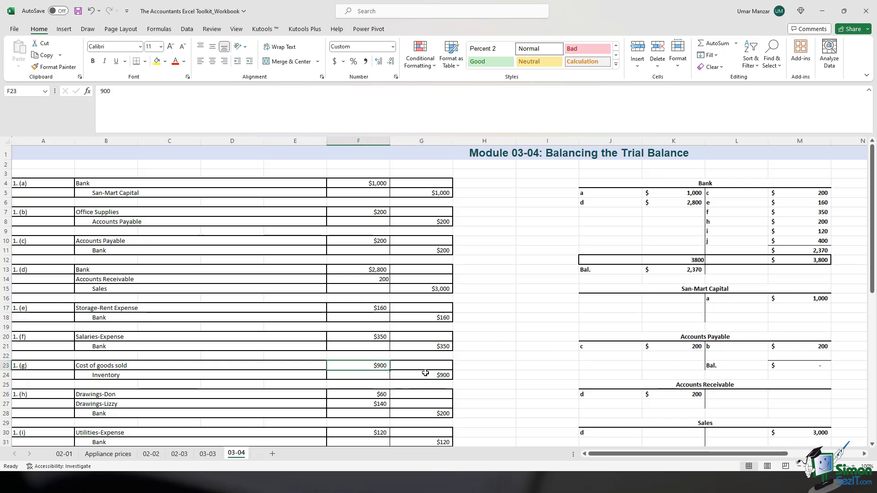
left_click(251, 366)
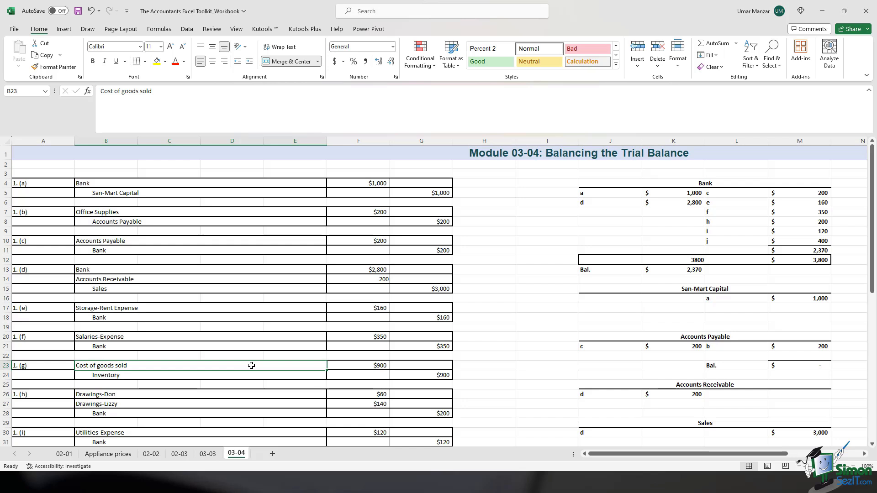
left_click(415, 375)
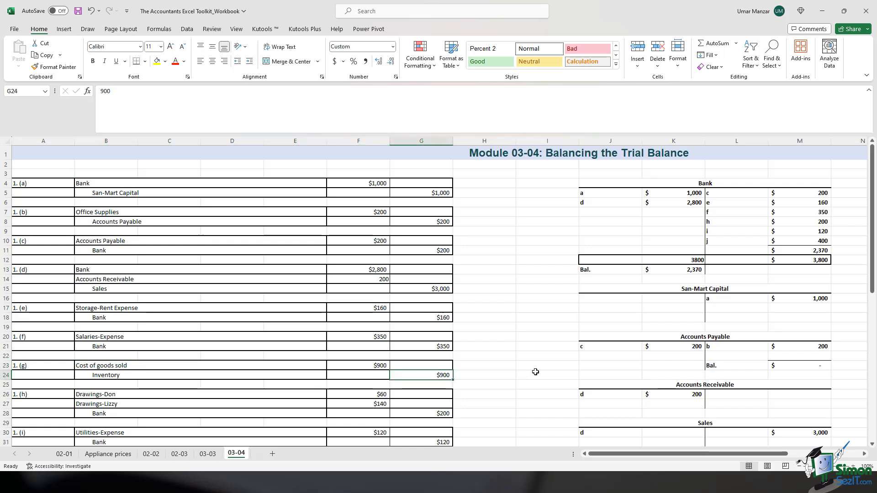
Step: Check the two owners' drawings debits in entry 1(h) against the Bank credit
scroll(366, 339, "down", 2)
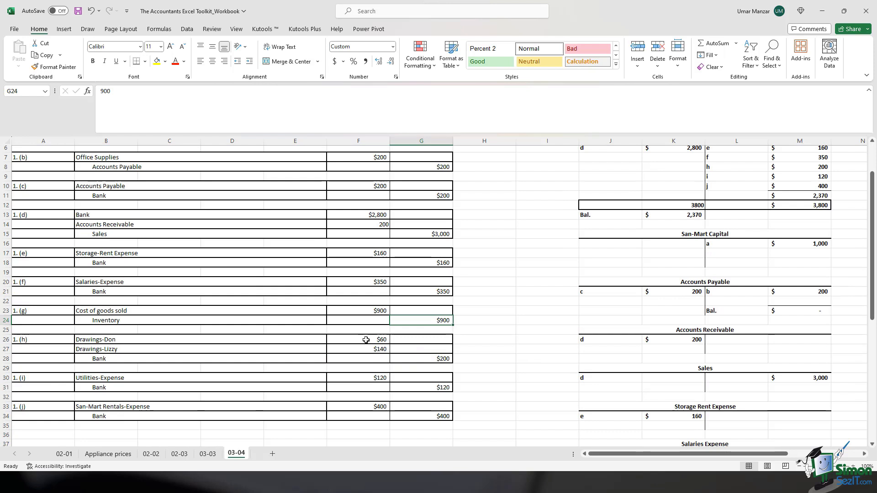
left_click(368, 339)
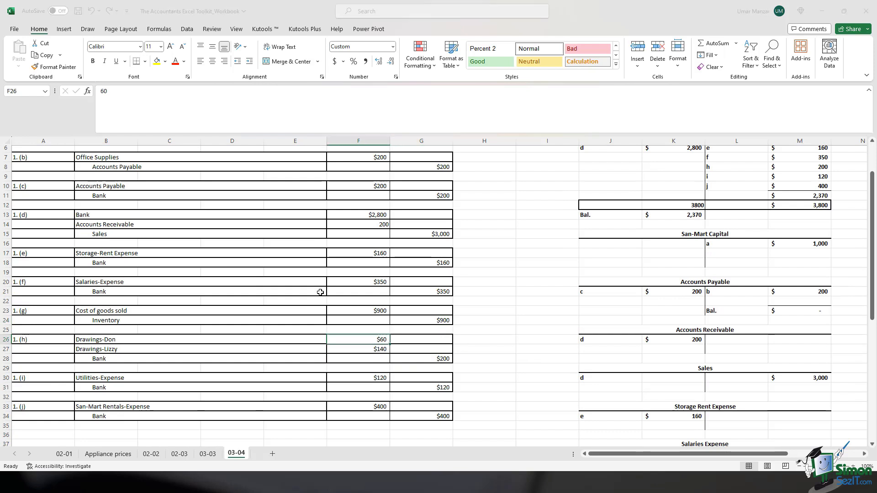
left_click(133, 341)
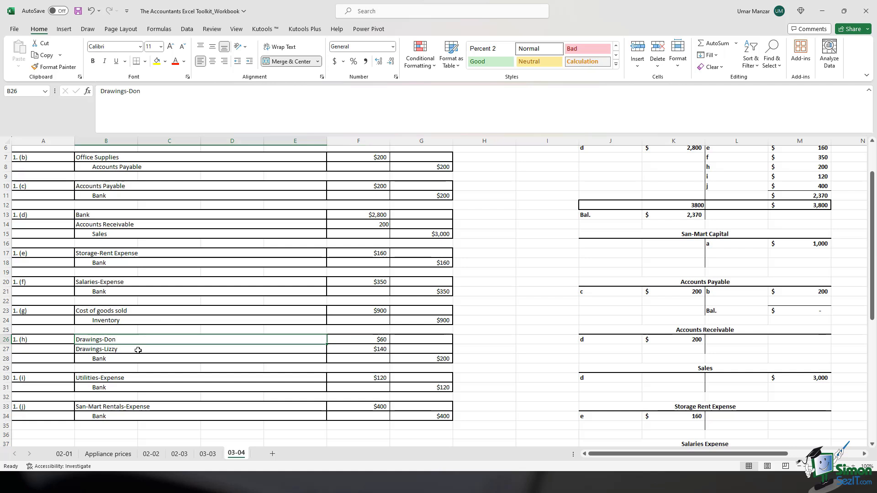
left_click(138, 350)
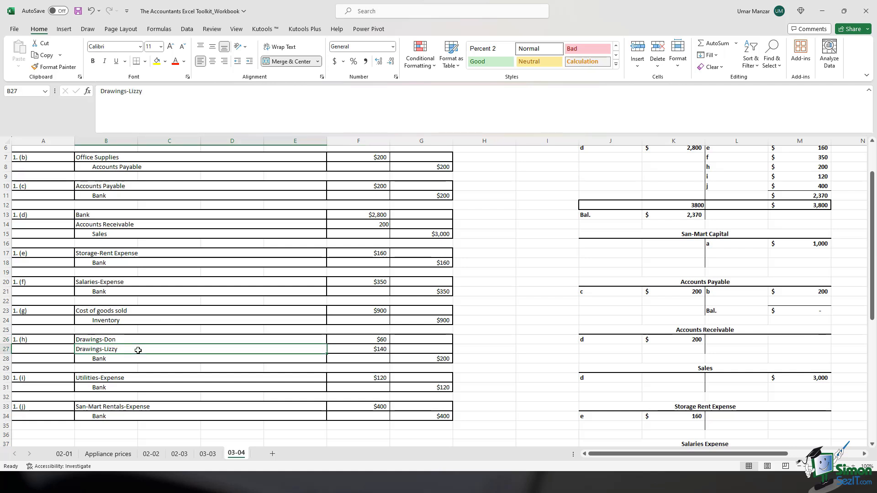
left_click_drag(371, 342, 373, 350)
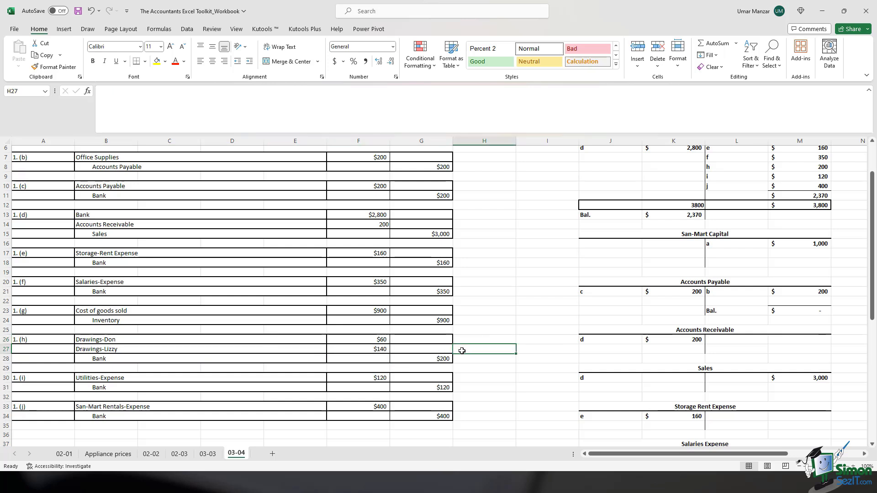
Step: Check that debits match the Bank credits in utilities entry 1(i) and San-Mart rentals entry 1(j)
left_click(225, 378)
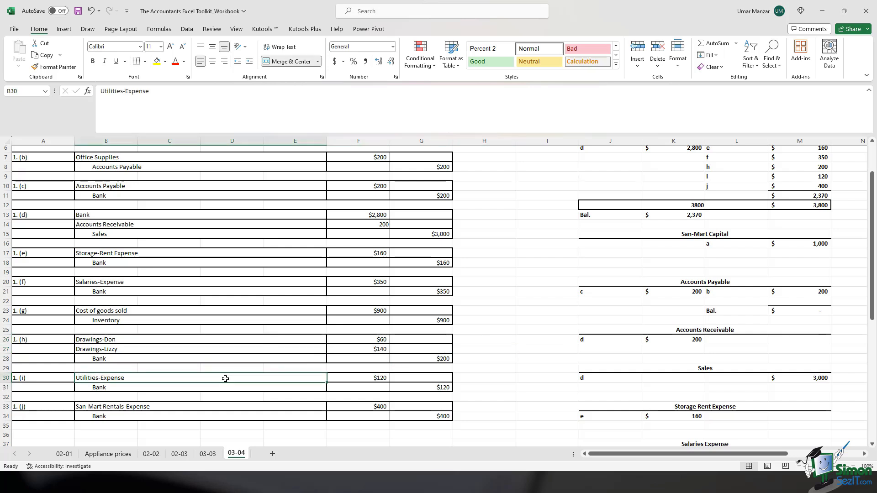
left_click(363, 375)
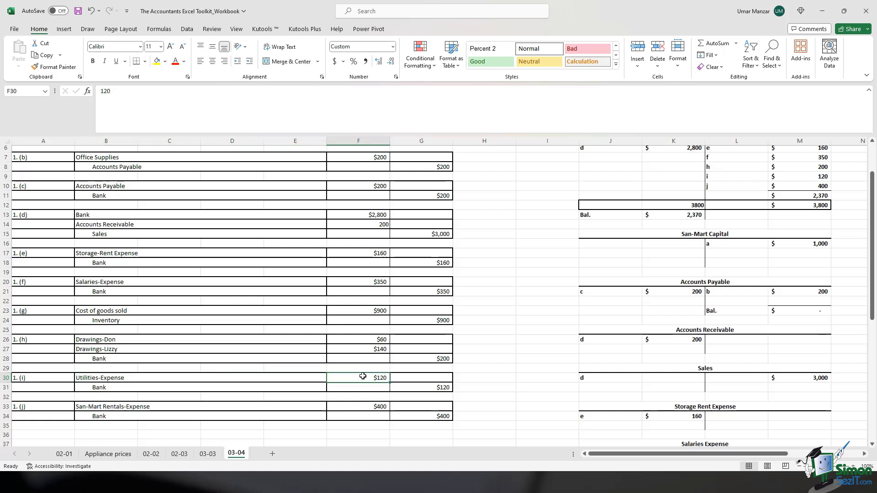
left_click(423, 387)
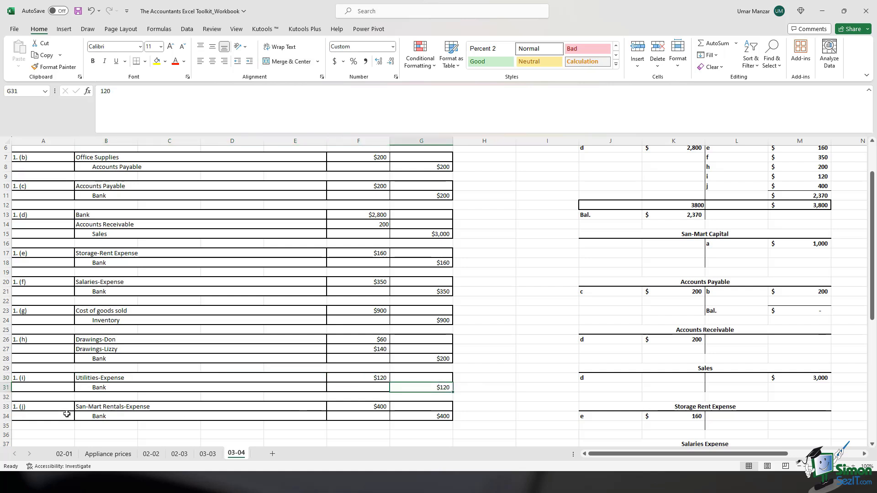
scroll(67, 414, "down", 2)
left_click(361, 354)
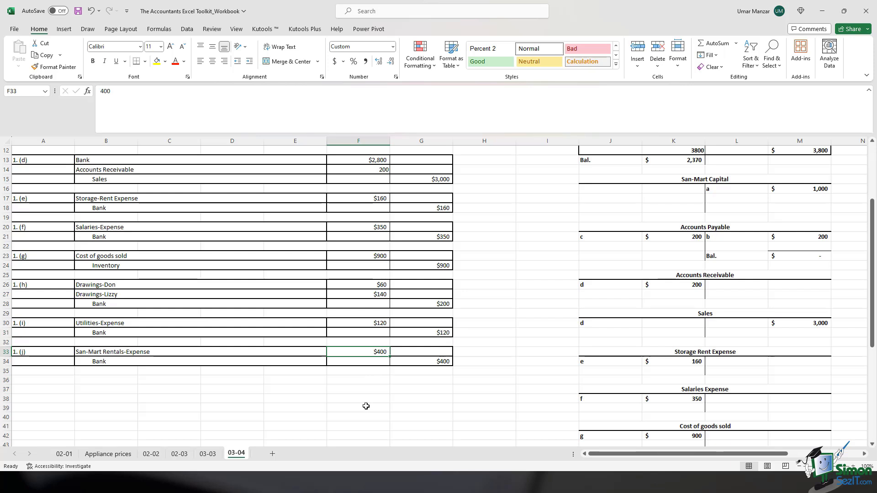
left_click(417, 360)
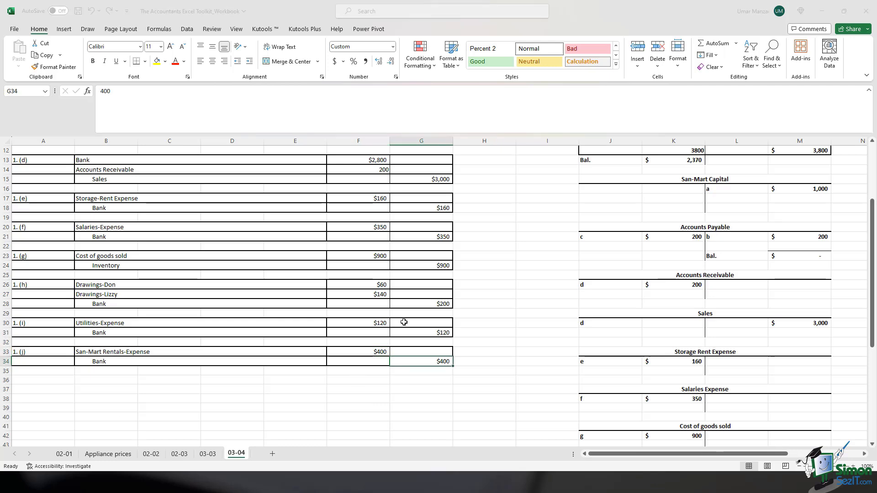
Step: Examine the Bank T-account's debit amounts in column K and its credit amounts in column M
scroll(404, 322, "up", 2)
scroll(404, 322, "up", 1)
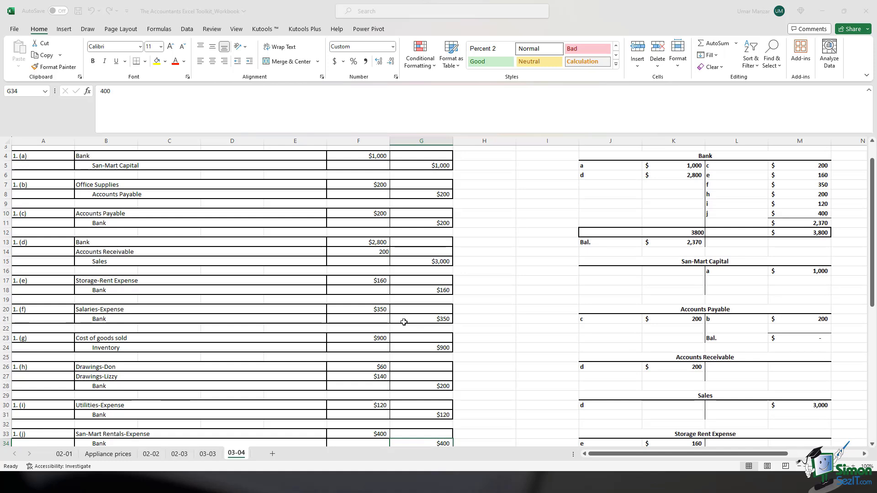
scroll(403, 322, "up", 1)
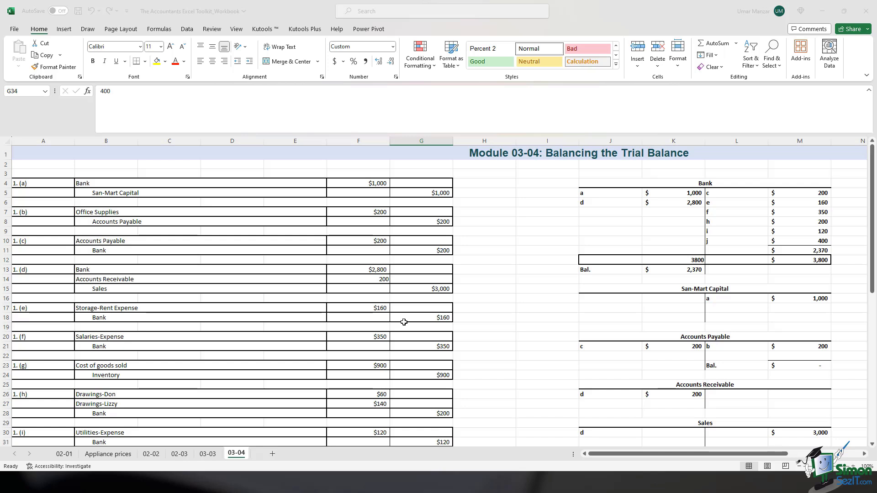
left_click_drag(613, 454, 681, 459)
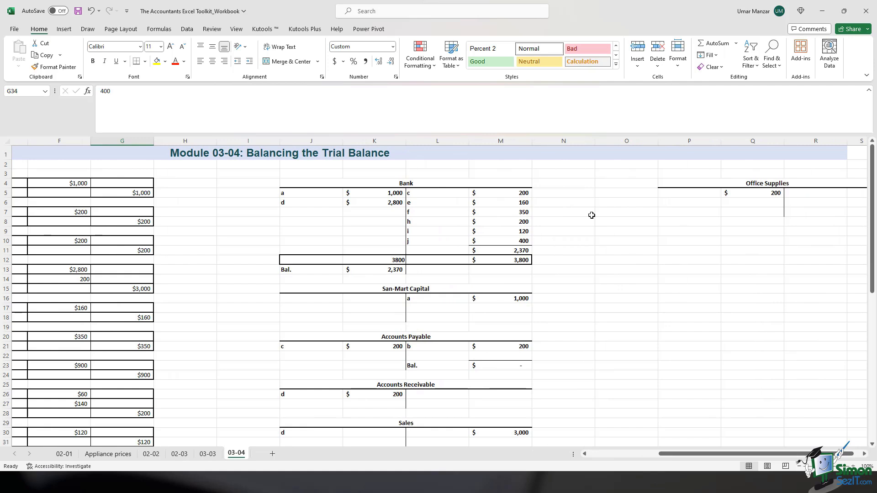
left_click(406, 184)
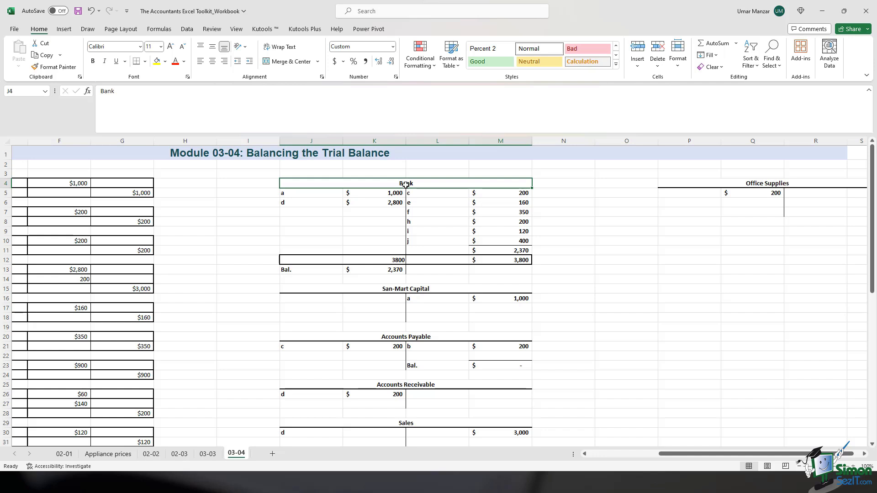
left_click_drag(374, 193, 374, 259)
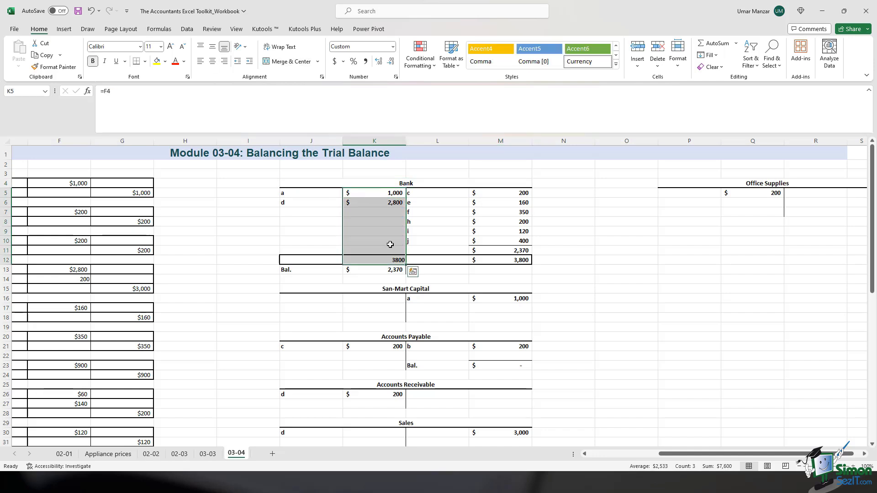
left_click_drag(501, 192, 503, 247)
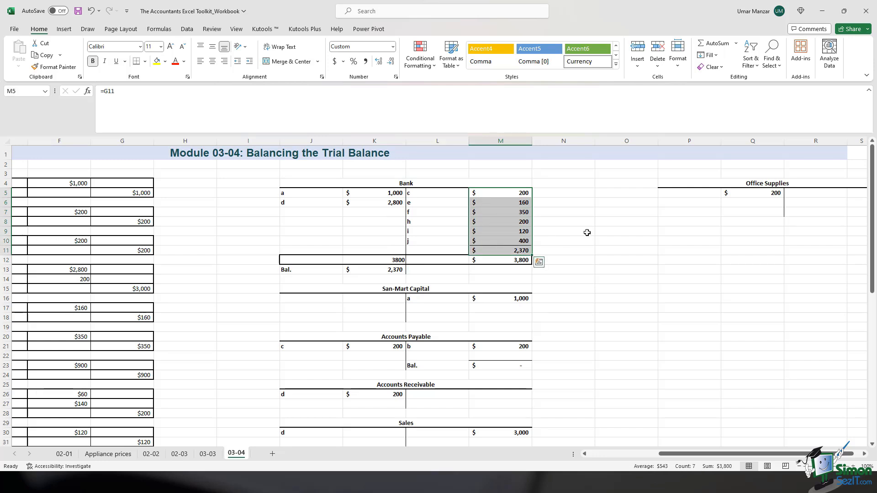
left_click(586, 232)
left_click(444, 183)
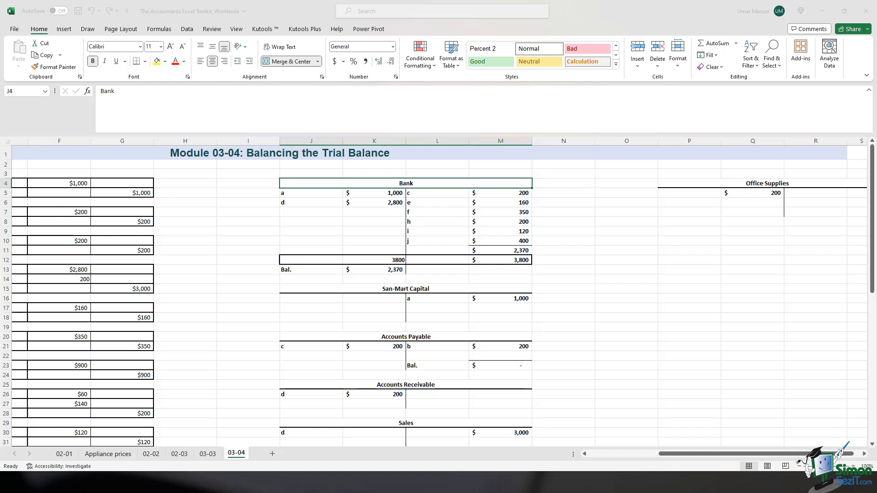
Step: Compare the Bank account's debit and credit totals in row 12, then look over the T-accounts beneath it
left_click(393, 259)
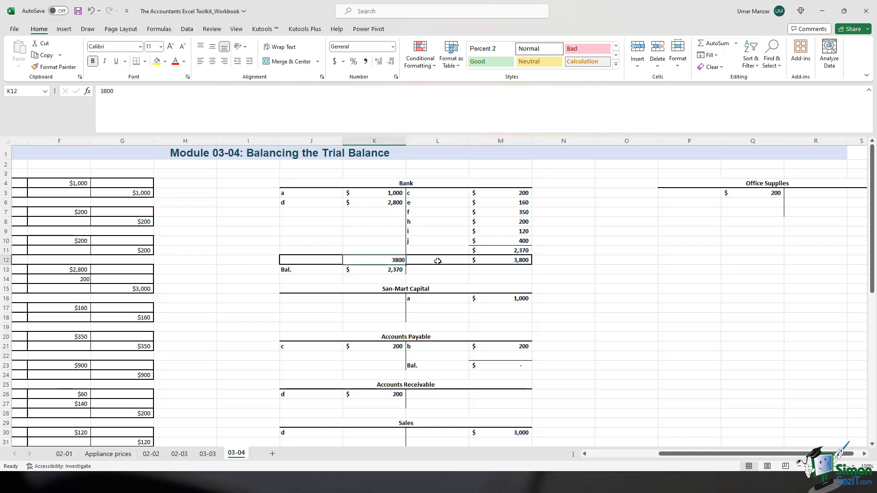
left_click(480, 261)
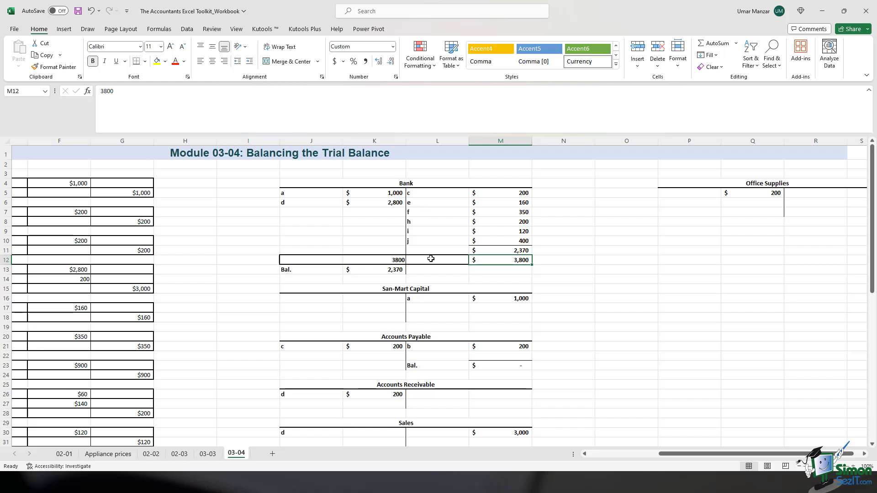
scroll(418, 275, "down", 1)
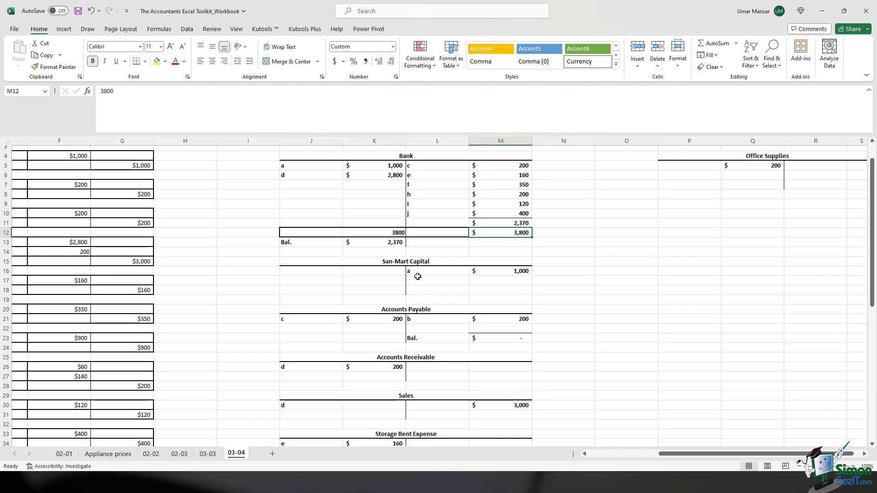
scroll(417, 276, "down", 1)
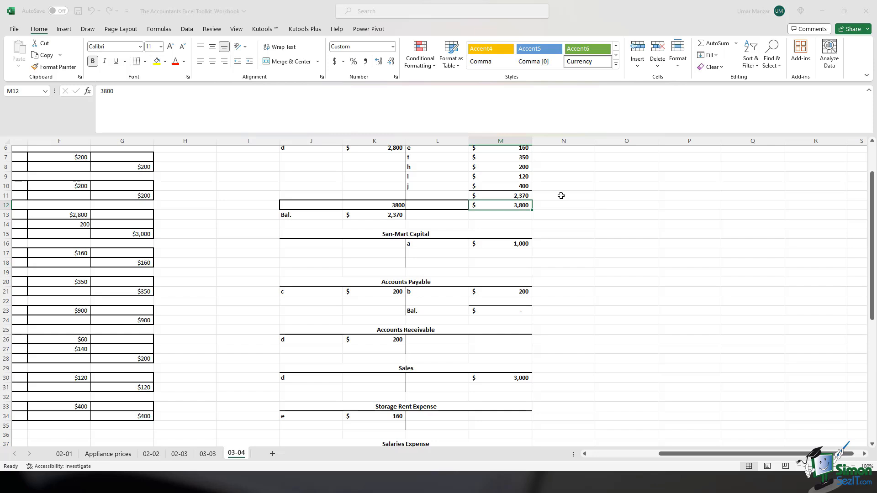
scroll(561, 195, "up", 2)
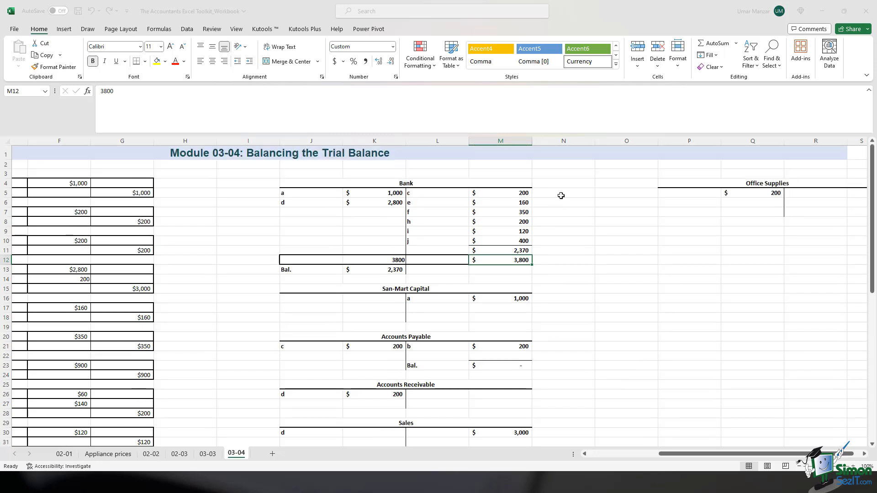
Step: Trace journal entry 1(a) from its debit and credit to the Bank debit in K5 and San-Mart Capital credit in M16
scroll(562, 194, "left", 3)
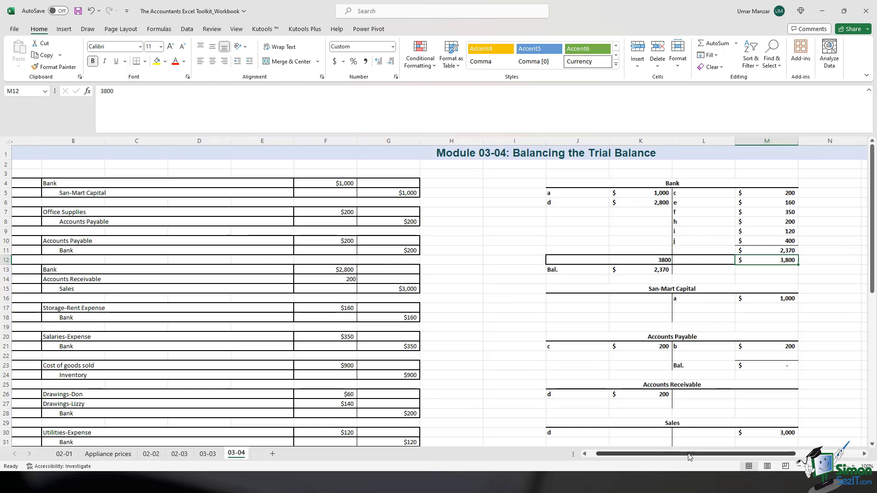
scroll(690, 457, "left", 1)
left_click(44, 183)
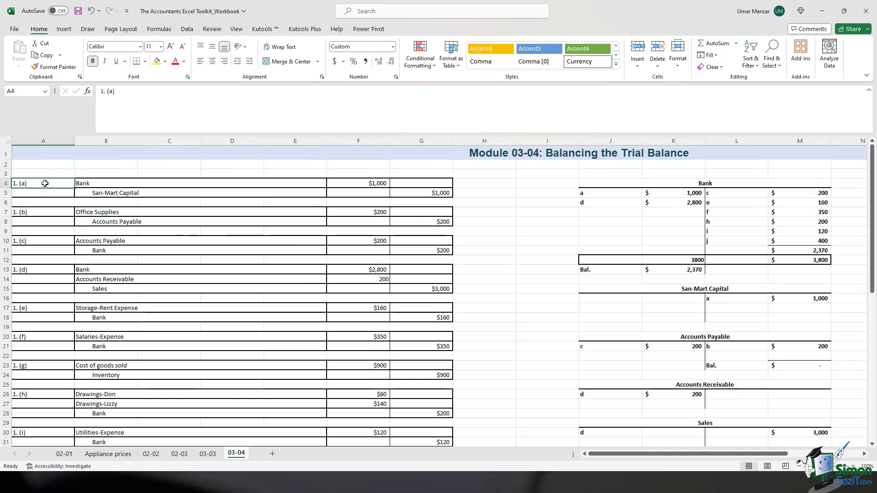
left_click(374, 184)
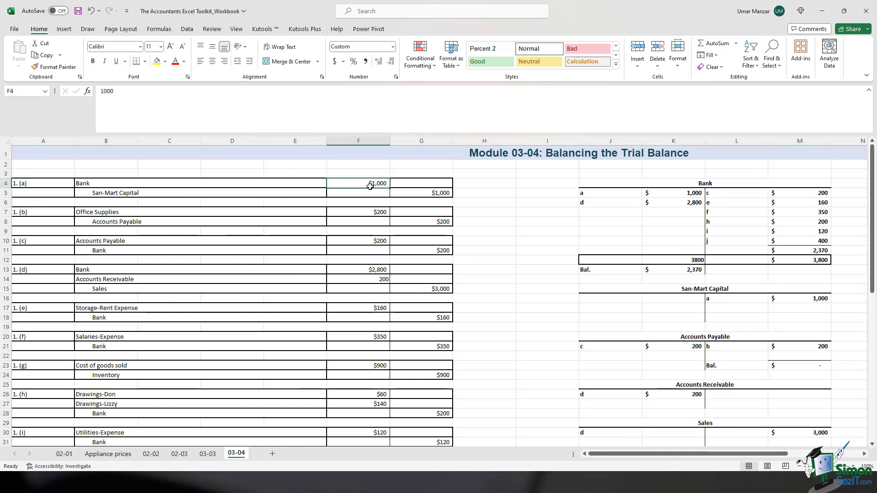
left_click(416, 191)
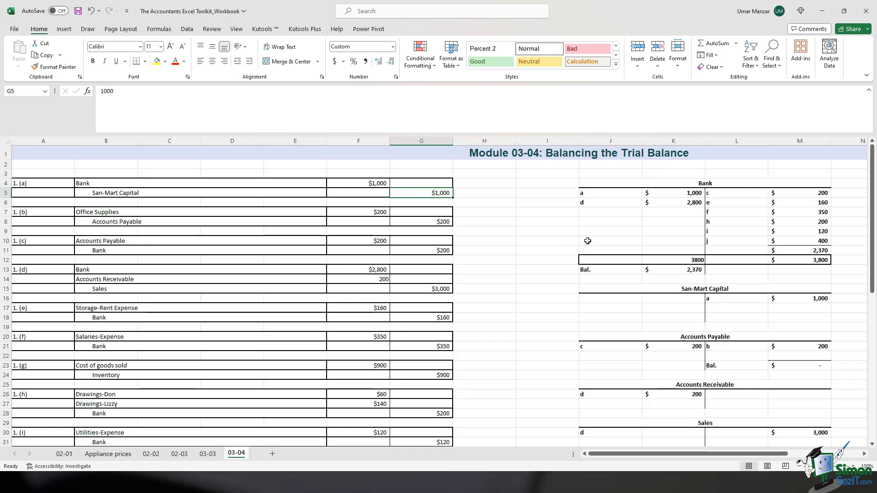
left_click(696, 179)
left_click(688, 192)
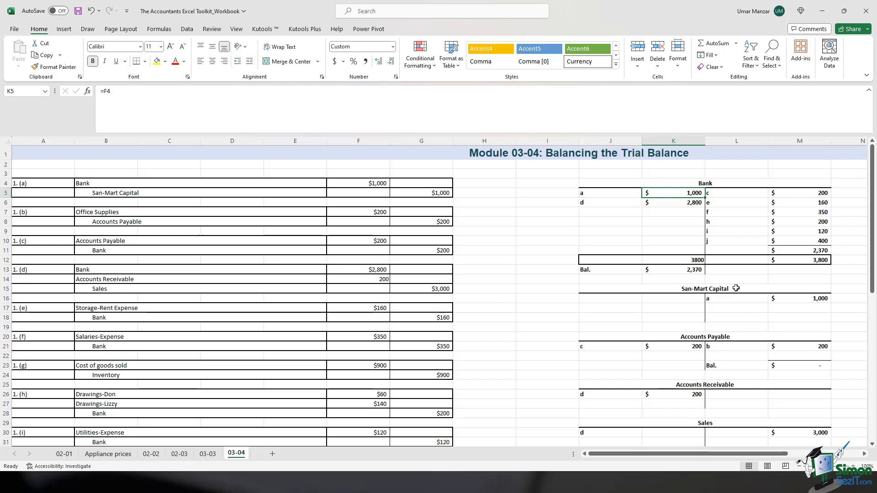
left_click(784, 300, "ctrl")
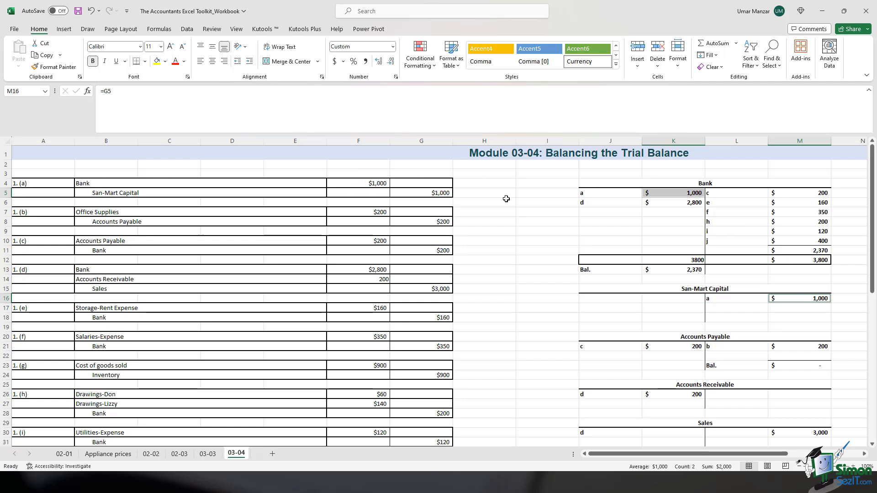
Step: Trace journal entry 1(b) to the Accounts Payable credit and the Office Supplies debit, labelling the Office Supplies debit "b"
scroll(503, 217, "down", 1)
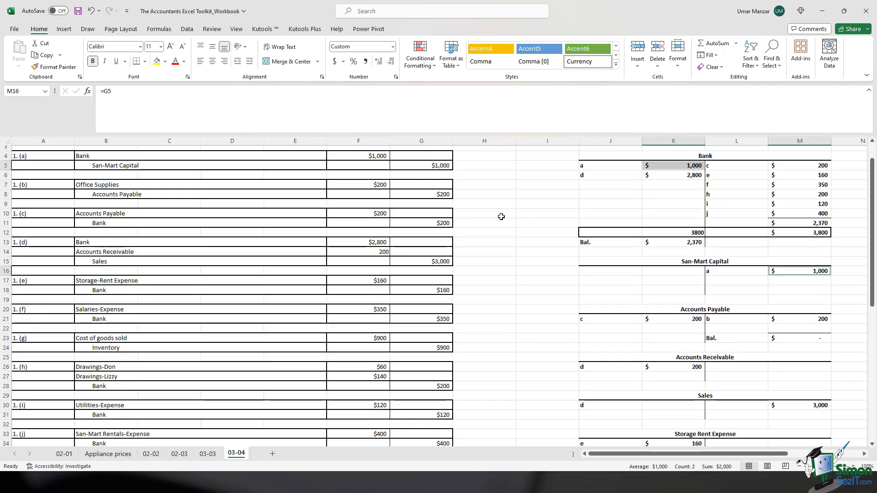
left_click(368, 188)
left_click_drag(368, 189, 416, 193)
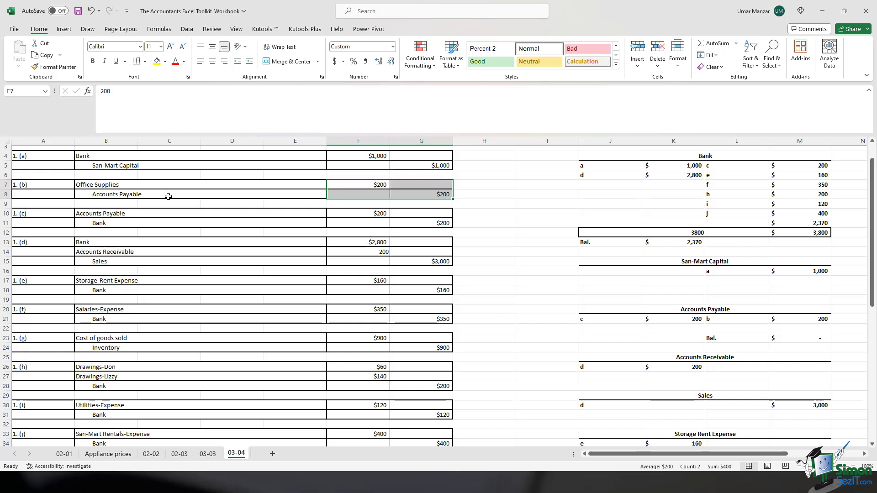
left_click(800, 320)
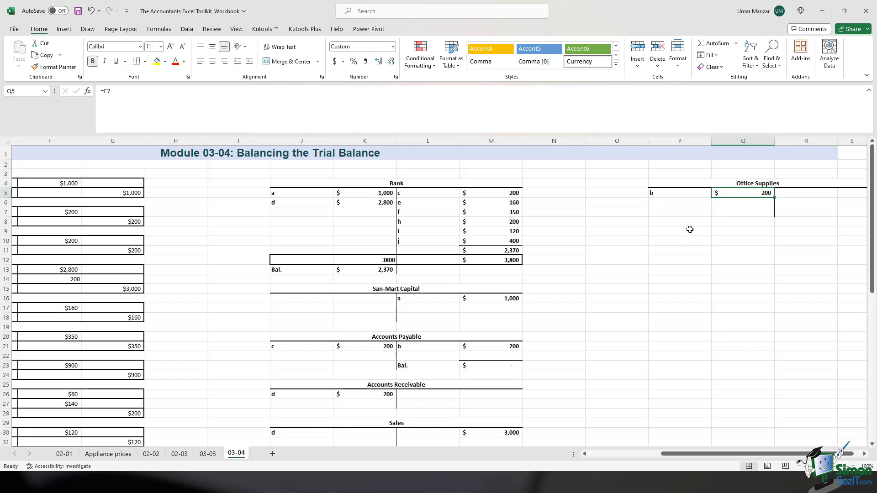
Step: Look back over the journal entries, the Bank T-account and the ledger accounts beside it
left_click_drag(713, 454, 409, 255)
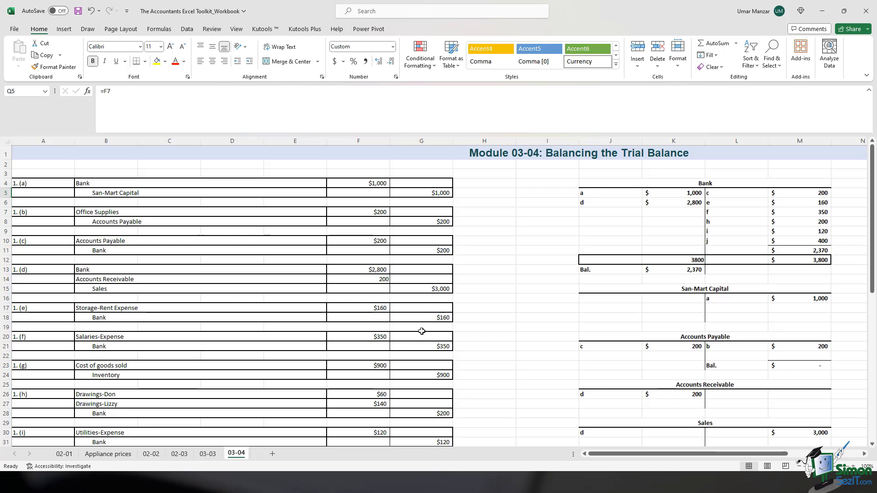
left_click(693, 182)
left_click_drag(684, 452, 773, 458)
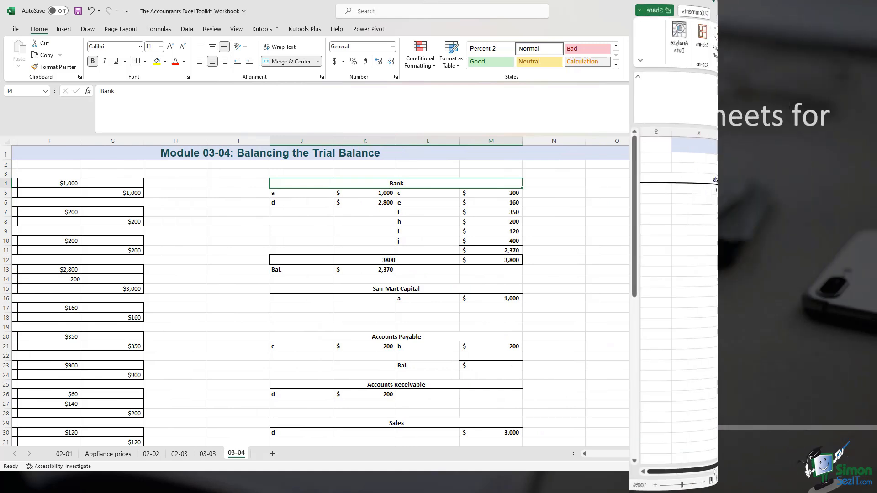